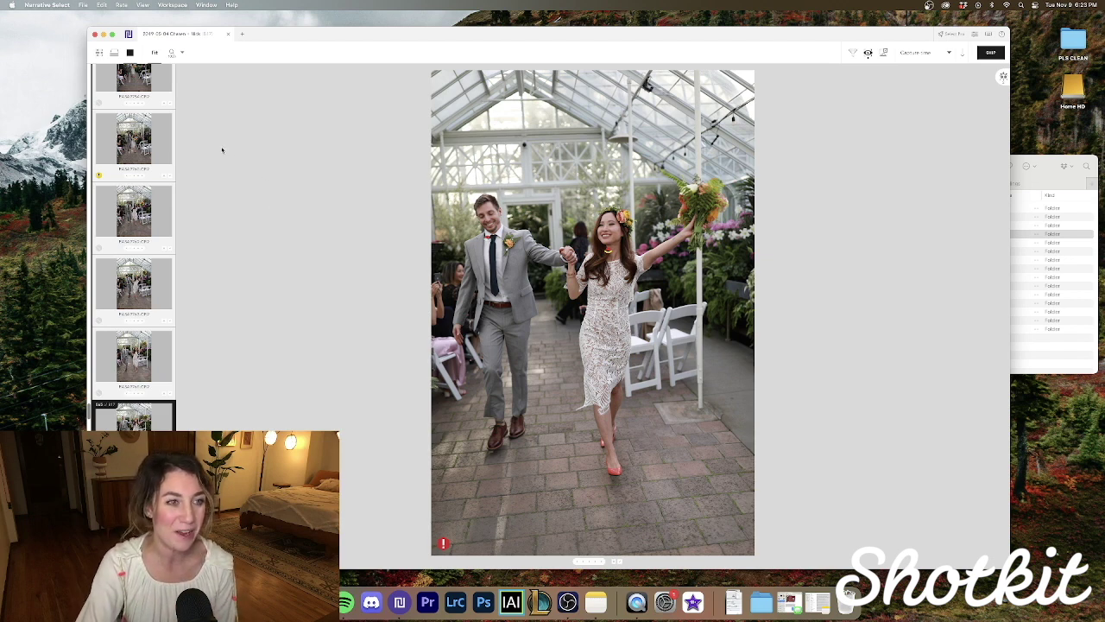
Step: Check the eye and focus assessments on the couple's aisle photo, comparing it with the following frame
mouse_move(100, 175)
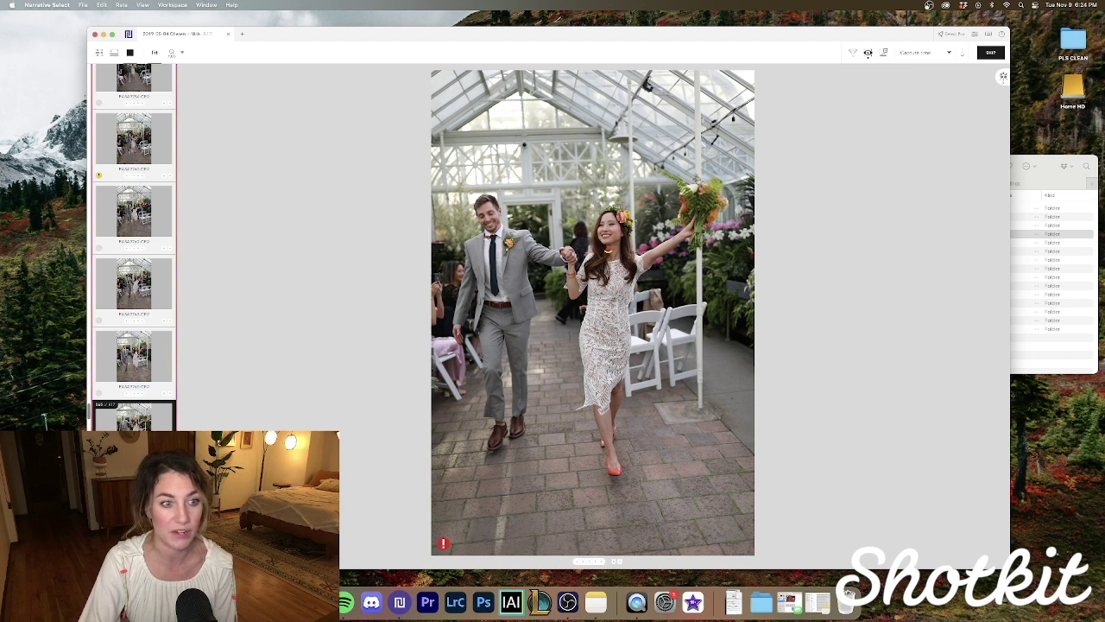
mouse_move(610, 251)
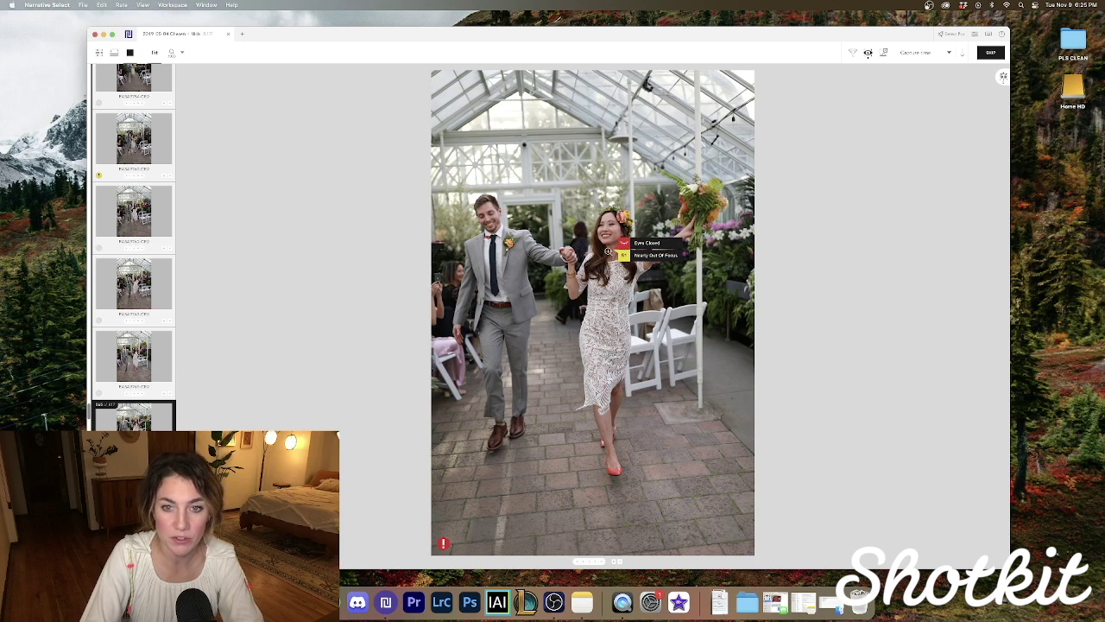
mouse_move(485, 237)
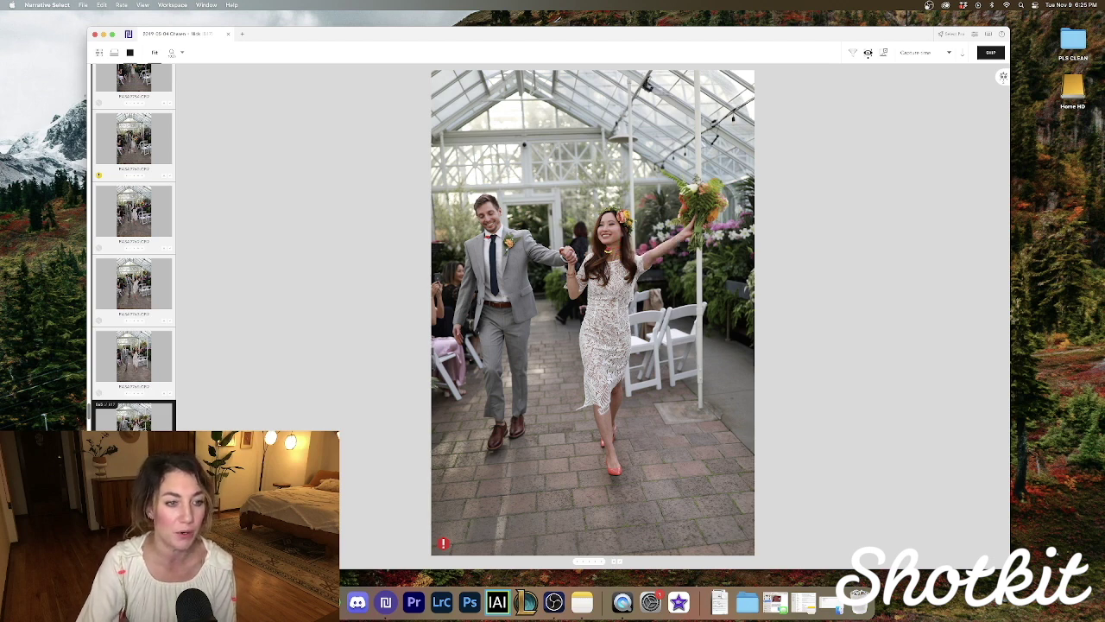
key("Right")
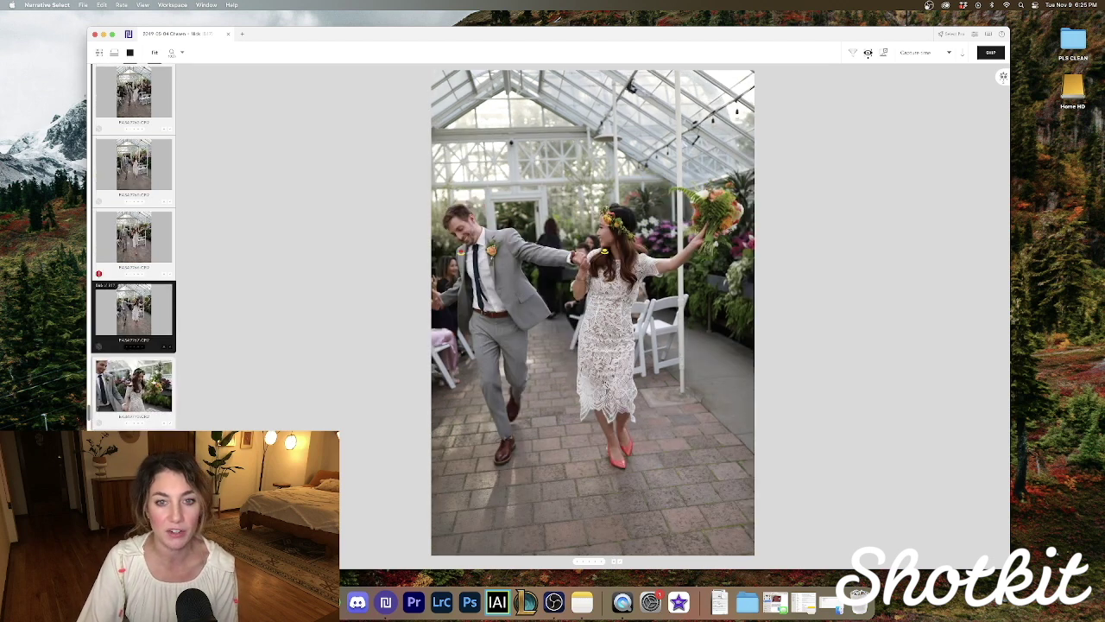
key("Right")
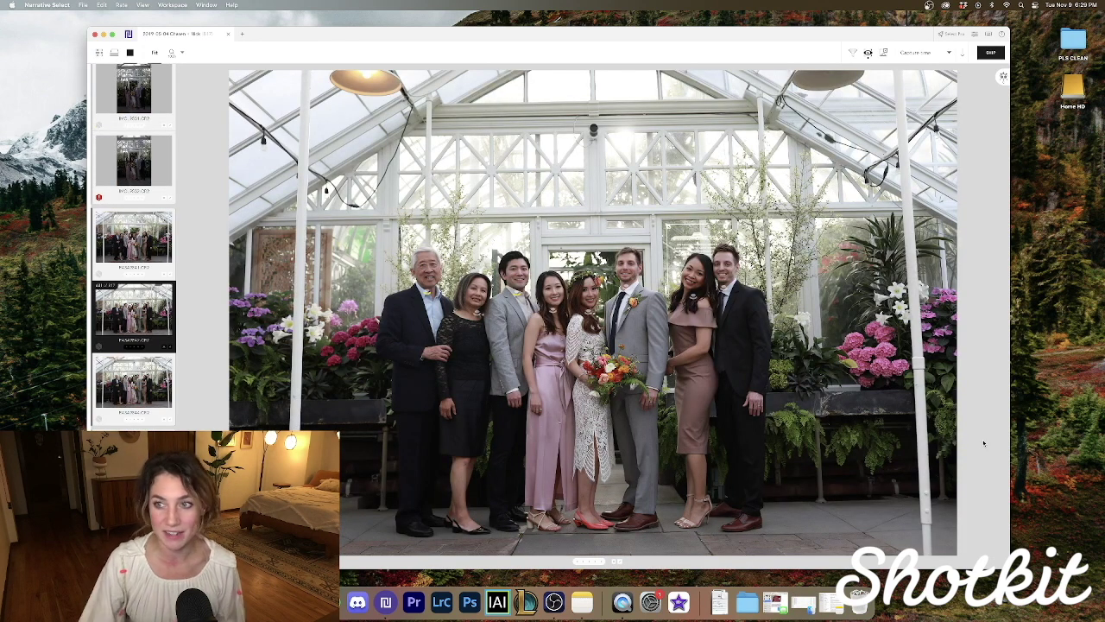
Step: Show the face close-ups for the greenhouse family group photo and compare them across the neighbouring frames
left_click(1002, 77)
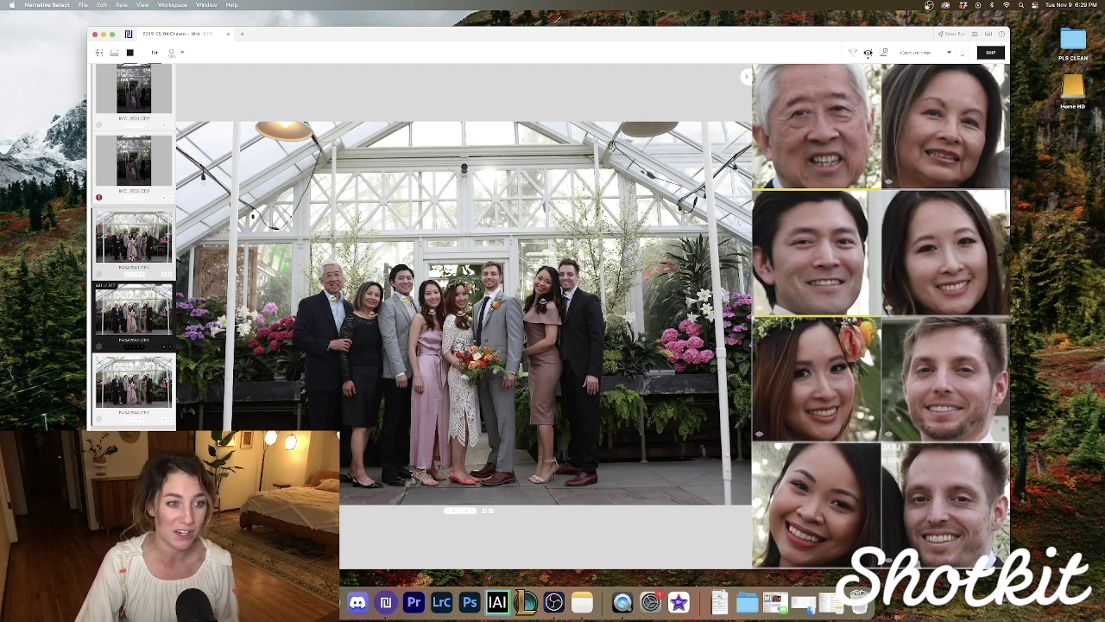
left_click(132, 251)
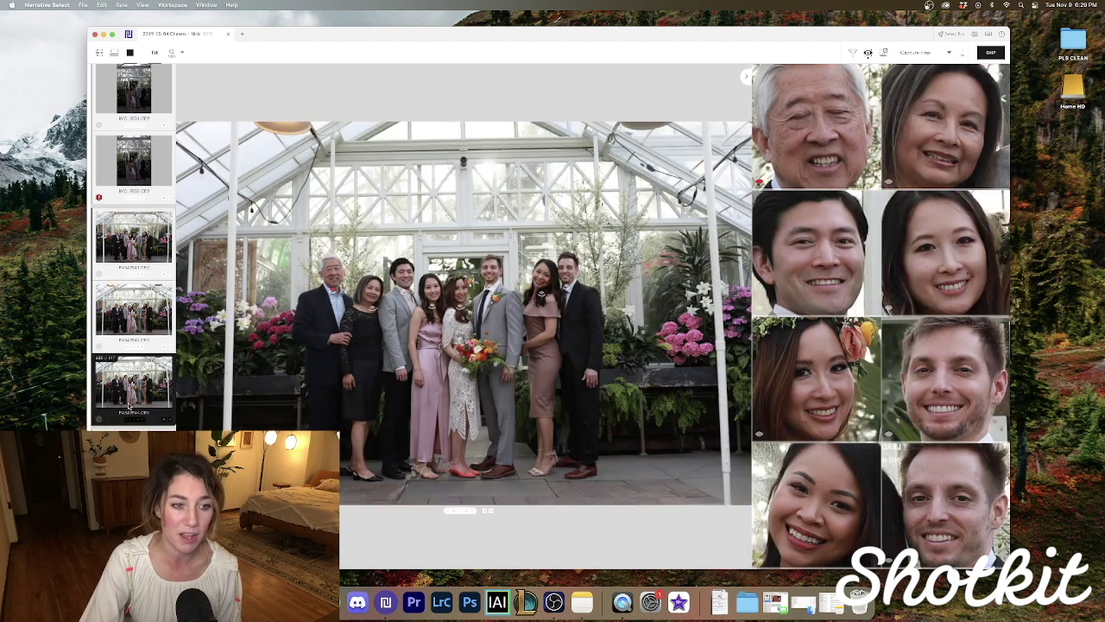
left_click(127, 406)
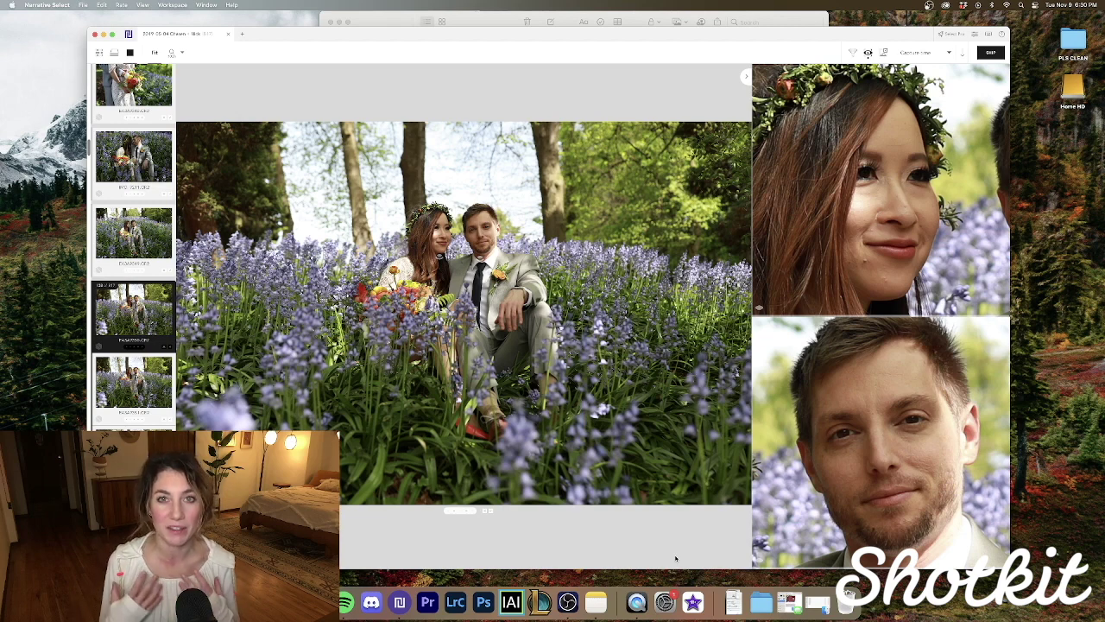
Step: Compare the couple's face close-ups across the consecutive bluebell field photos
key("Down")
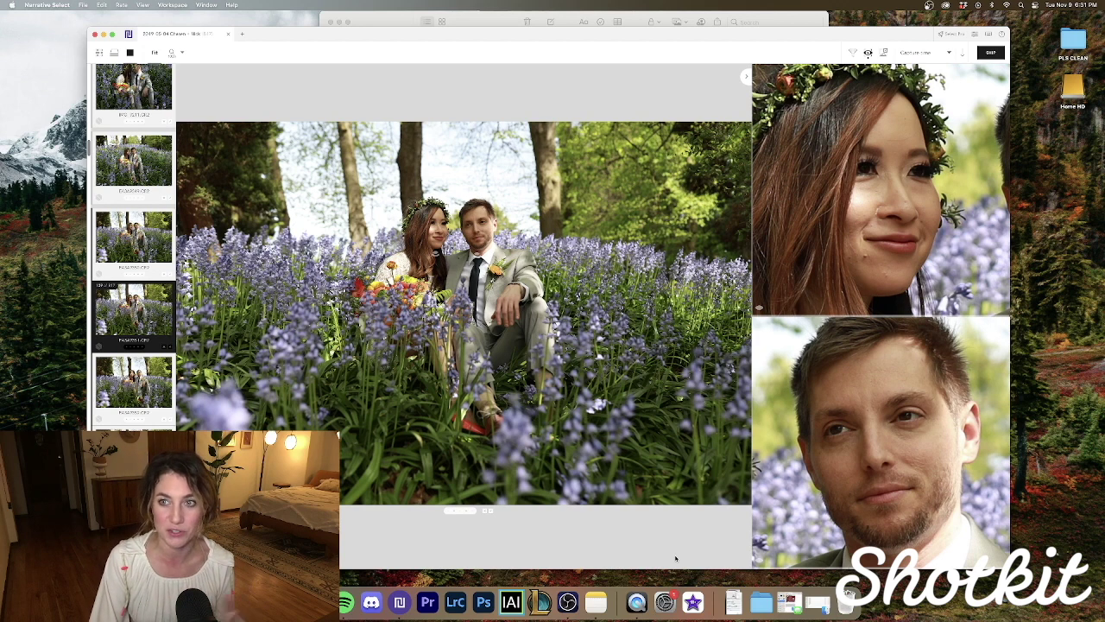
key("Down")
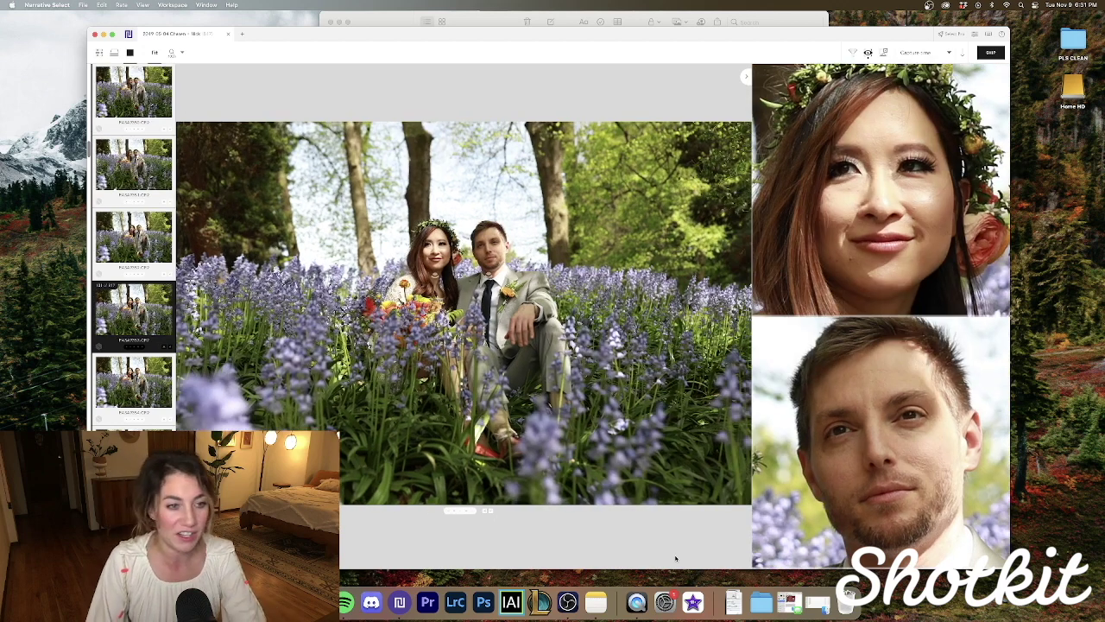
key("Down")
key("Down")
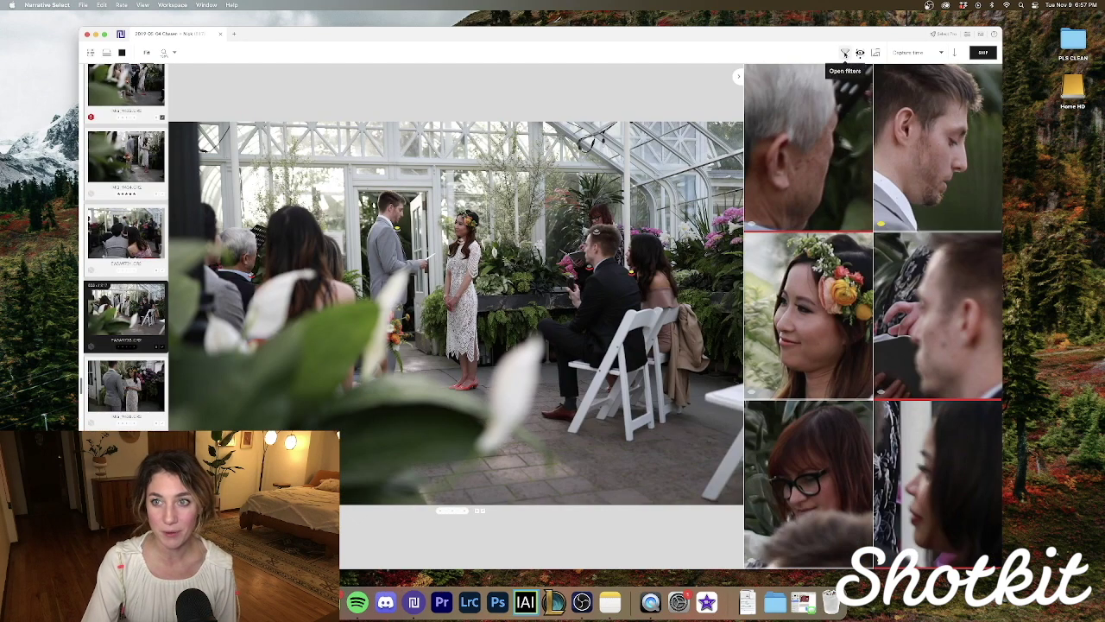
Step: Show the filter options and tag the ceremony photo of the bride reading from her card
left_click(846, 53)
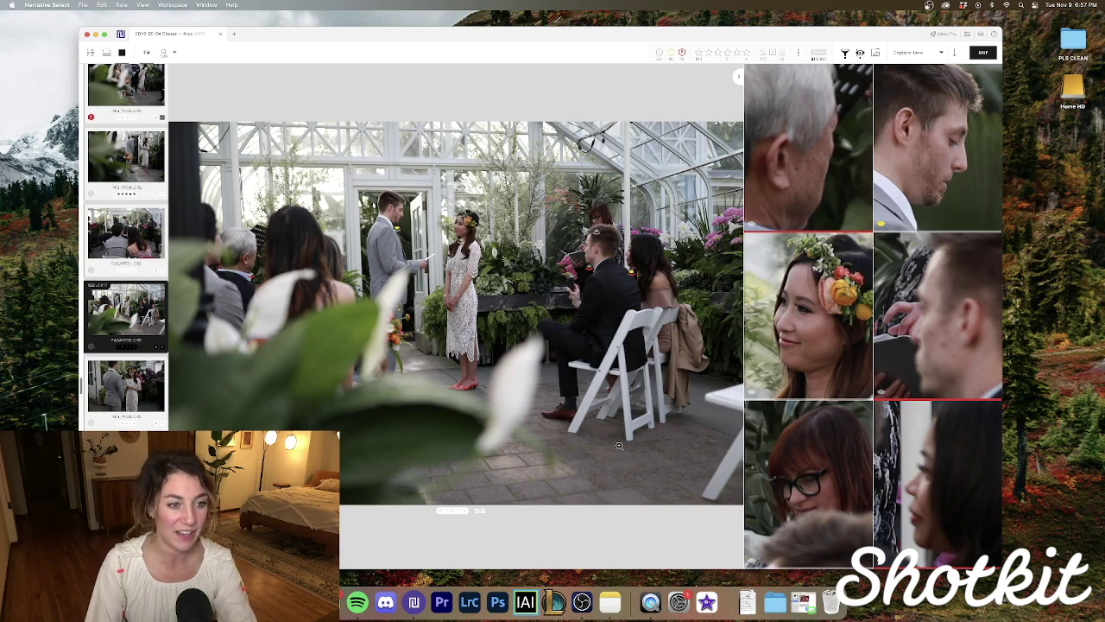
key("Right")
key("Right")
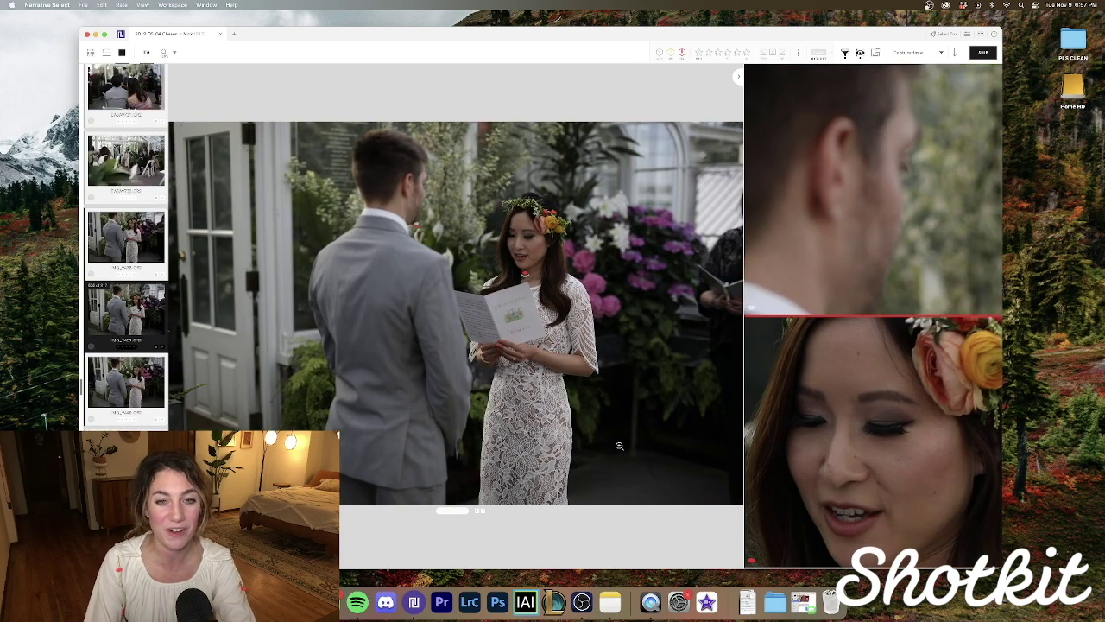
key("Right")
key("t")
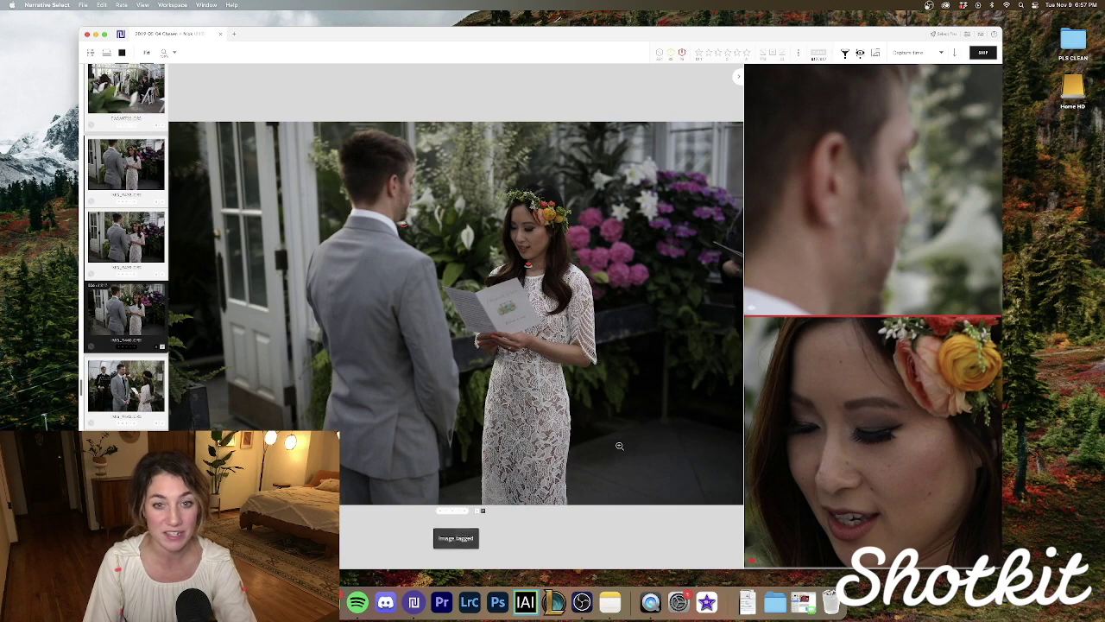
Step: Review the following ceremony photos and rate the one of the smiling bride standing between the two men 5 stars
key("Right")
key("Right")
key("Right")
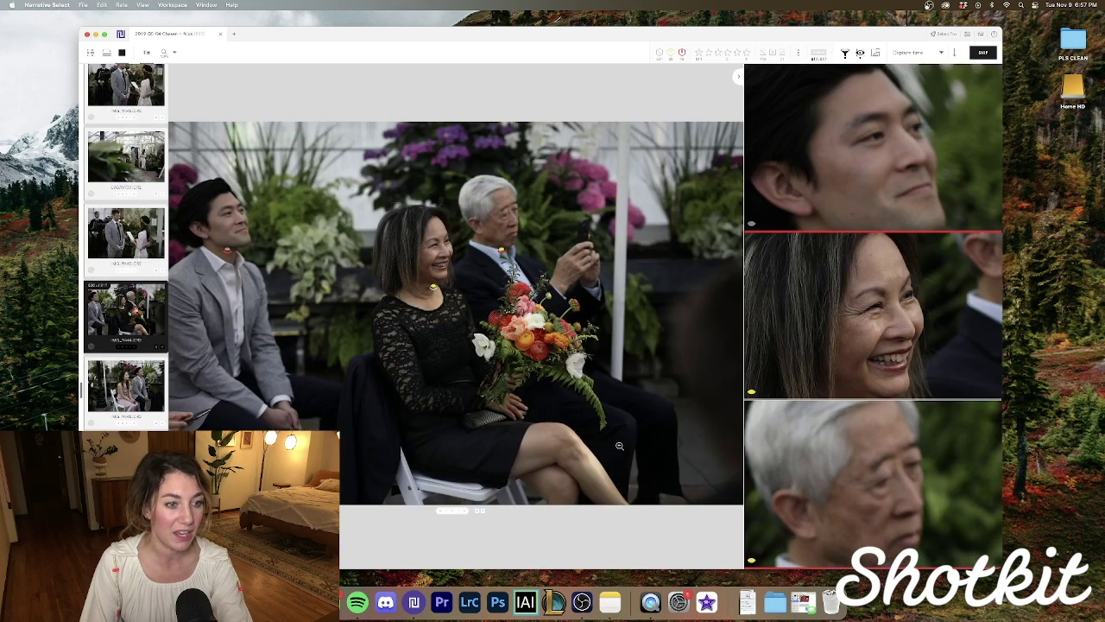
key("Right")
key("Right")
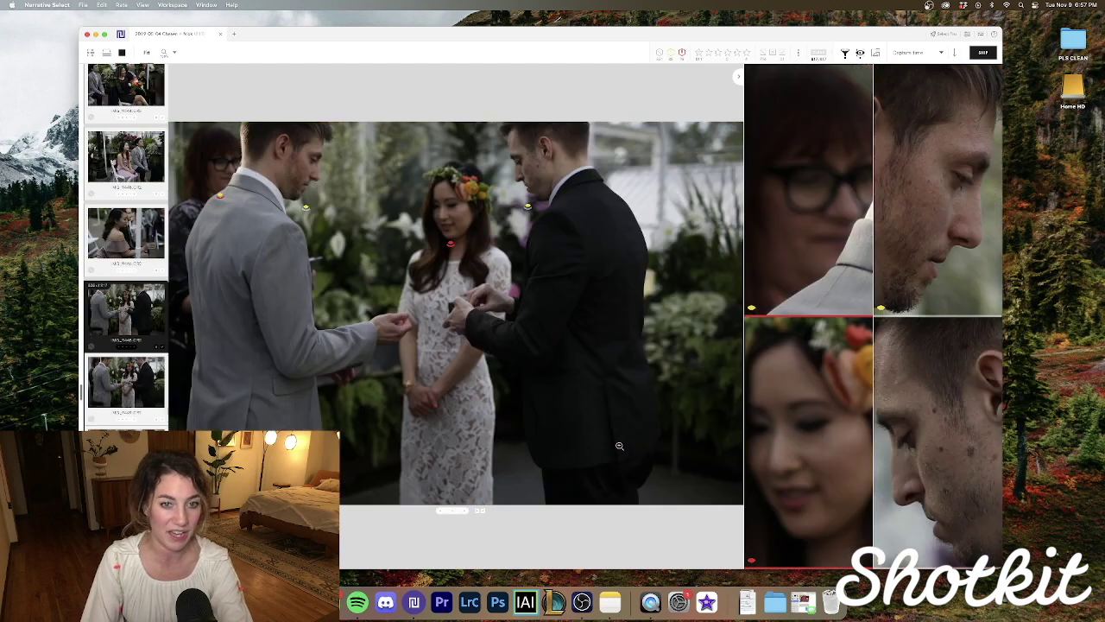
key("Right")
key("Right")
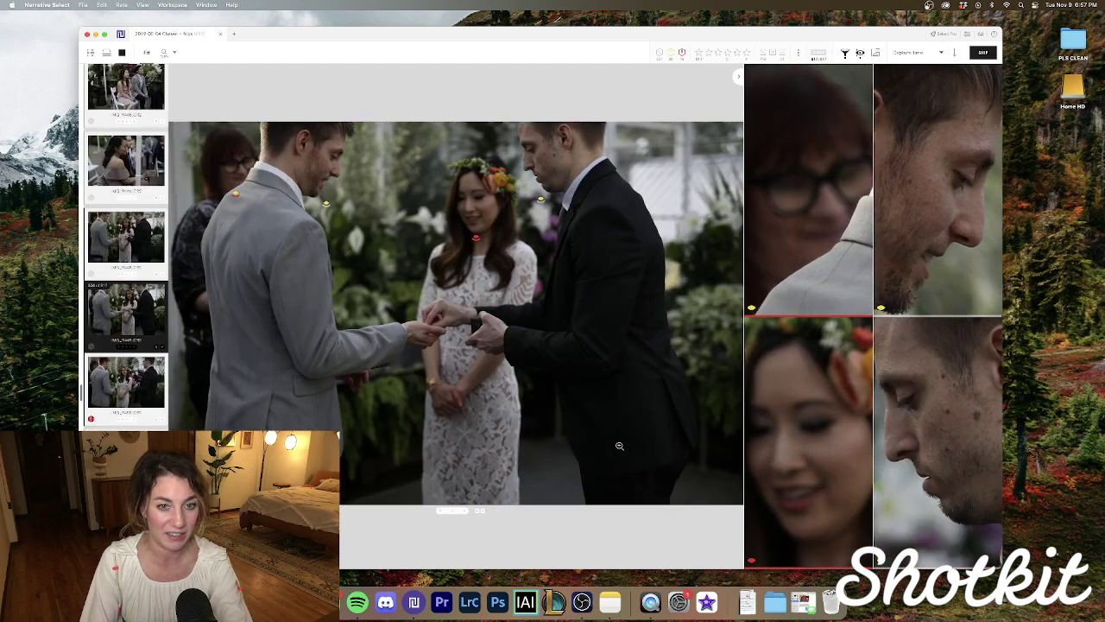
key("Right")
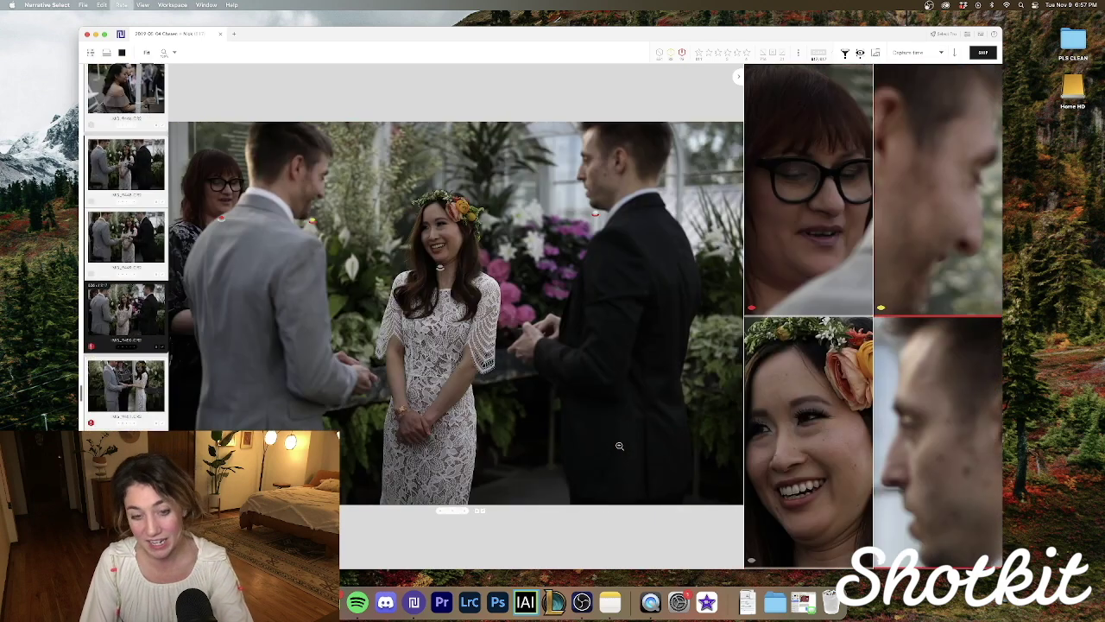
key("5")
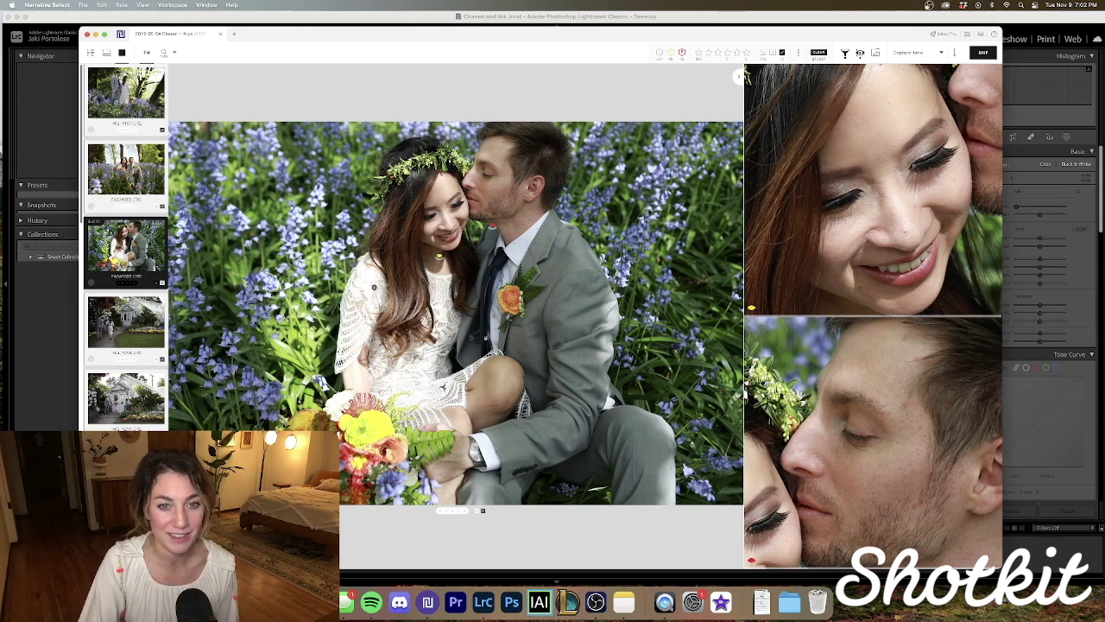
Step: Ship the rated and tagged images to Lightroom Classic, adding them to the most recently used catalog
left_click(981, 53)
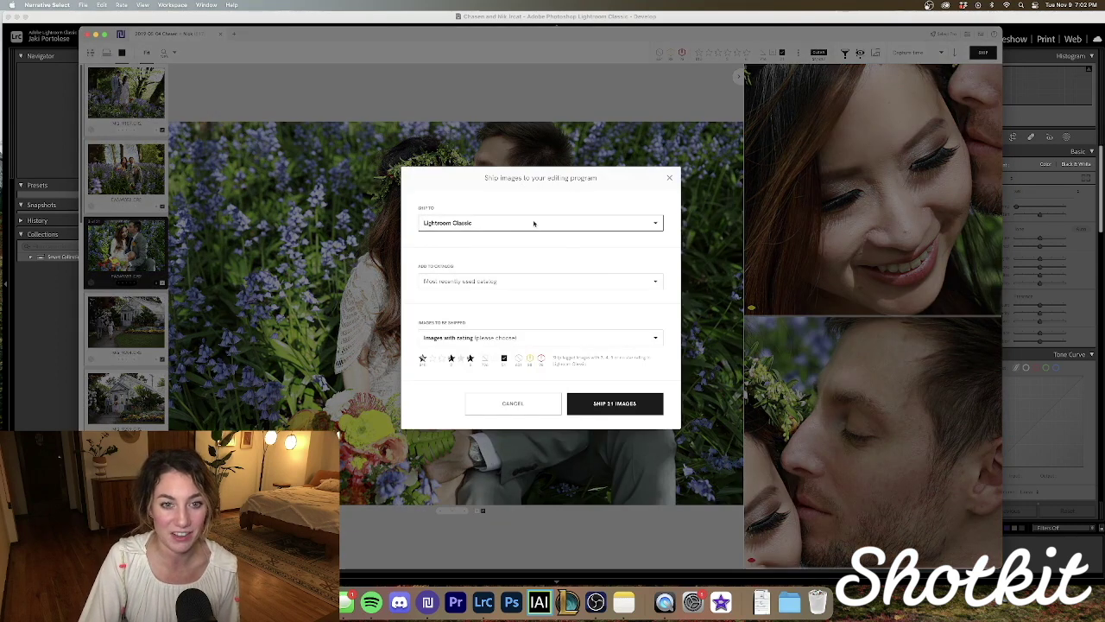
left_click(650, 284)
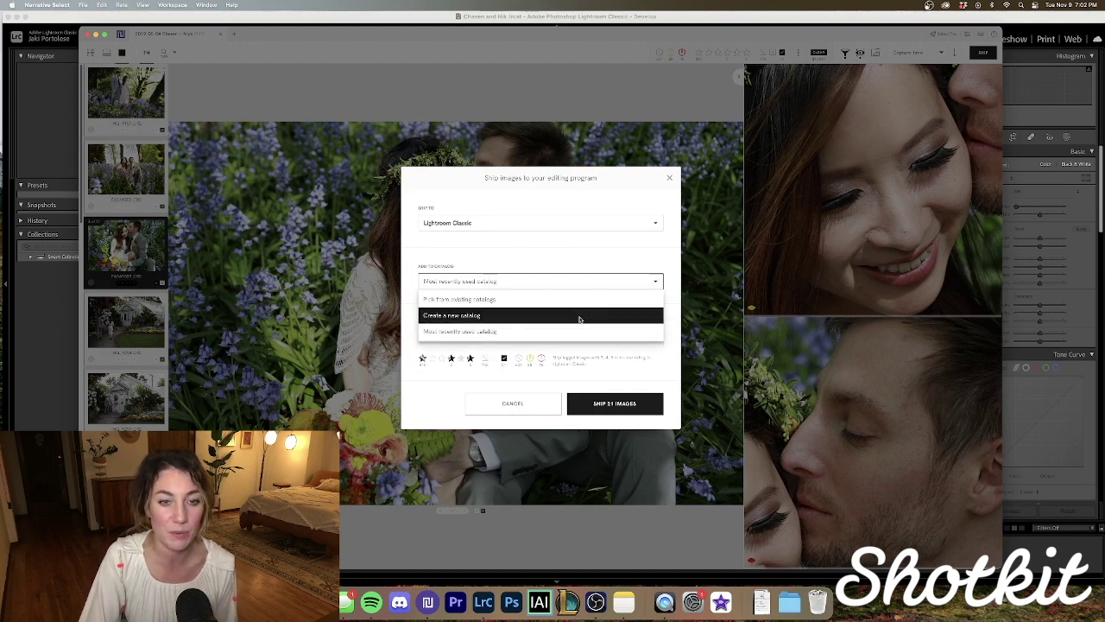
left_click(535, 335)
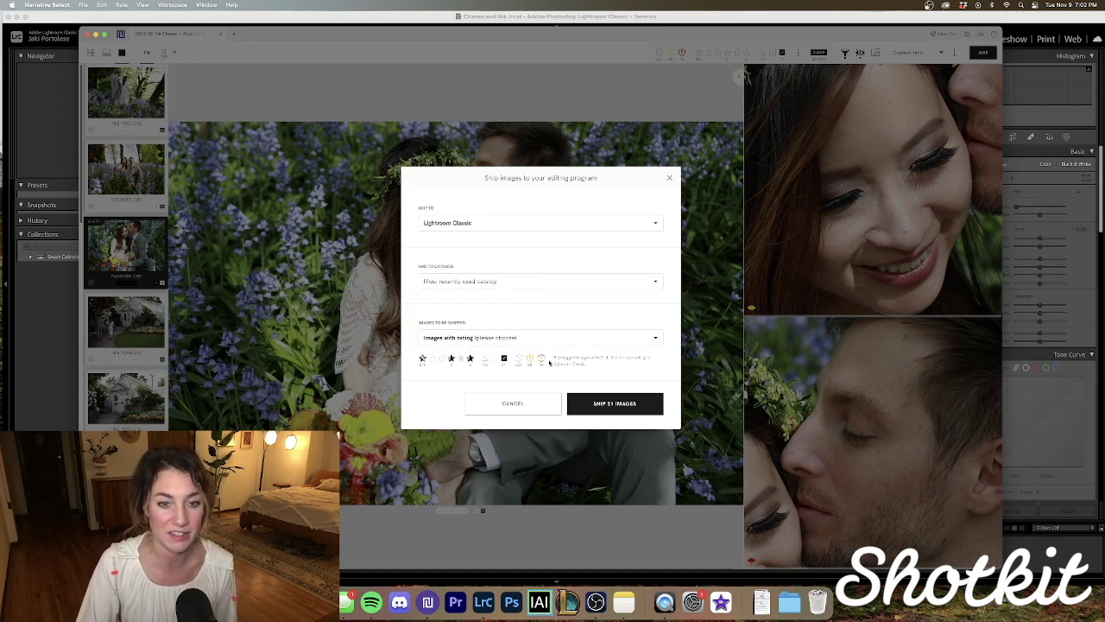
left_click(612, 410)
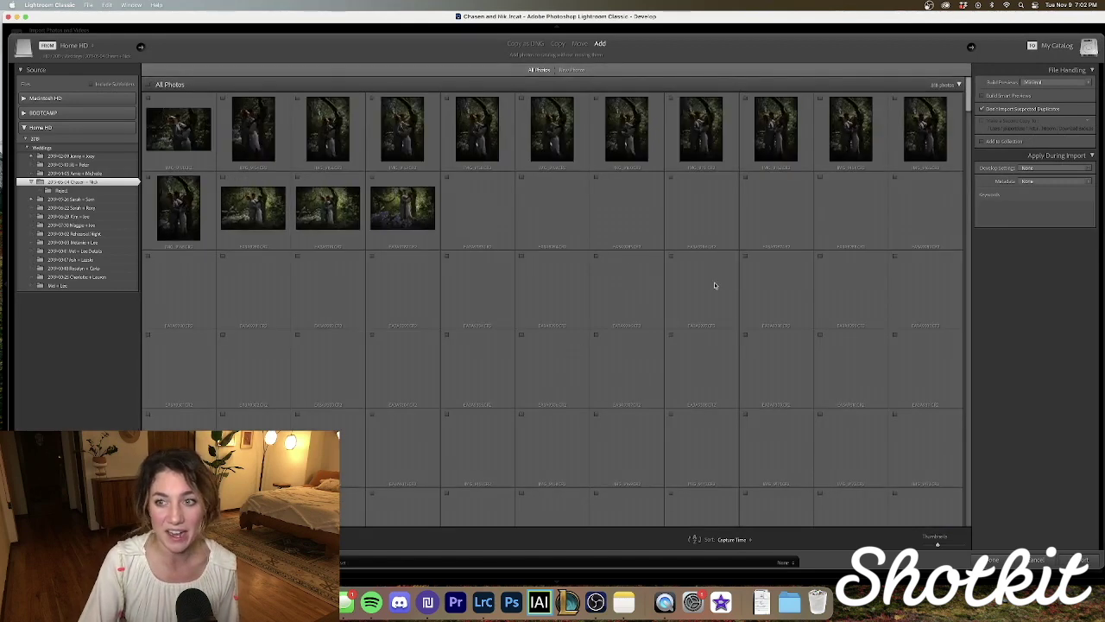
Step: Review the shipped wedding photos in Lightroom Classic and import them into the catalog at their current location
scroll(723, 285, "down", 1)
scroll(722, 298, "down", 5)
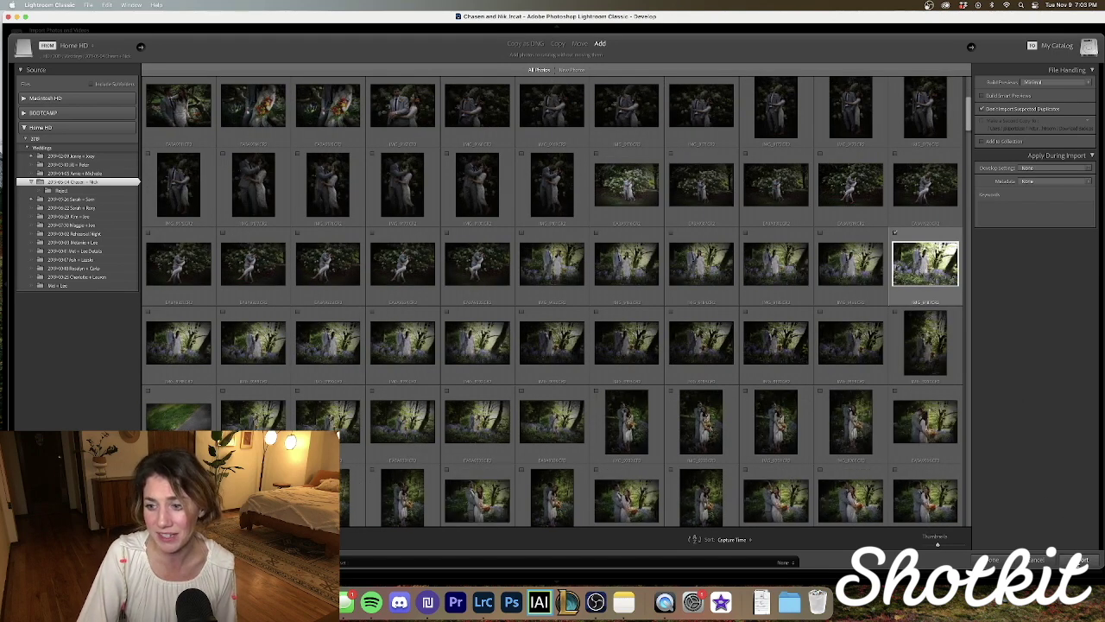
left_click(1080, 559)
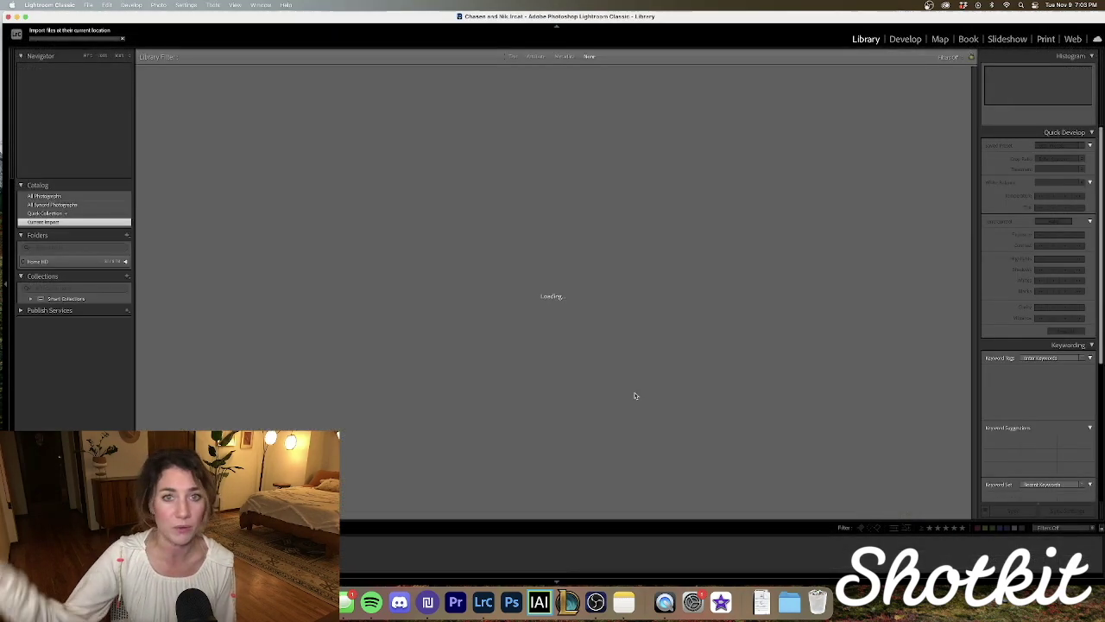